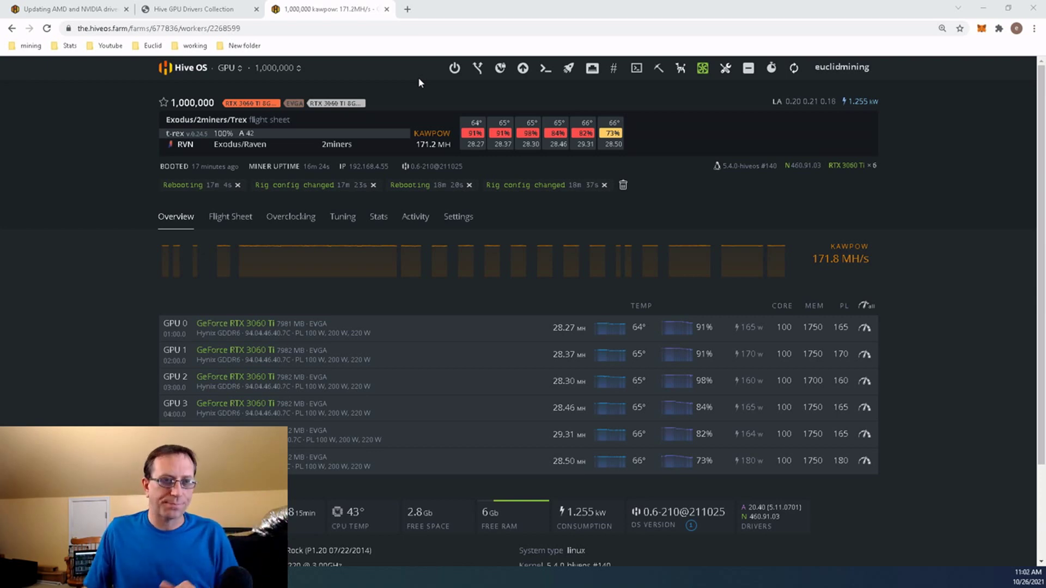
- In the worker's Settings, set Maintenance mode to 'Without loading drivers'
left_click(466, 218)
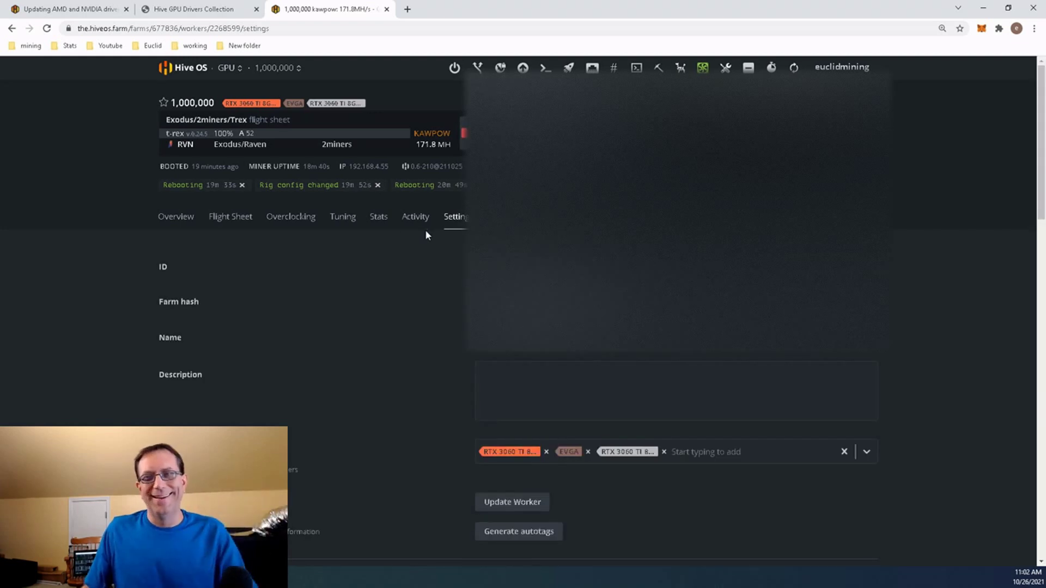
scroll(412, 304, "down", 4)
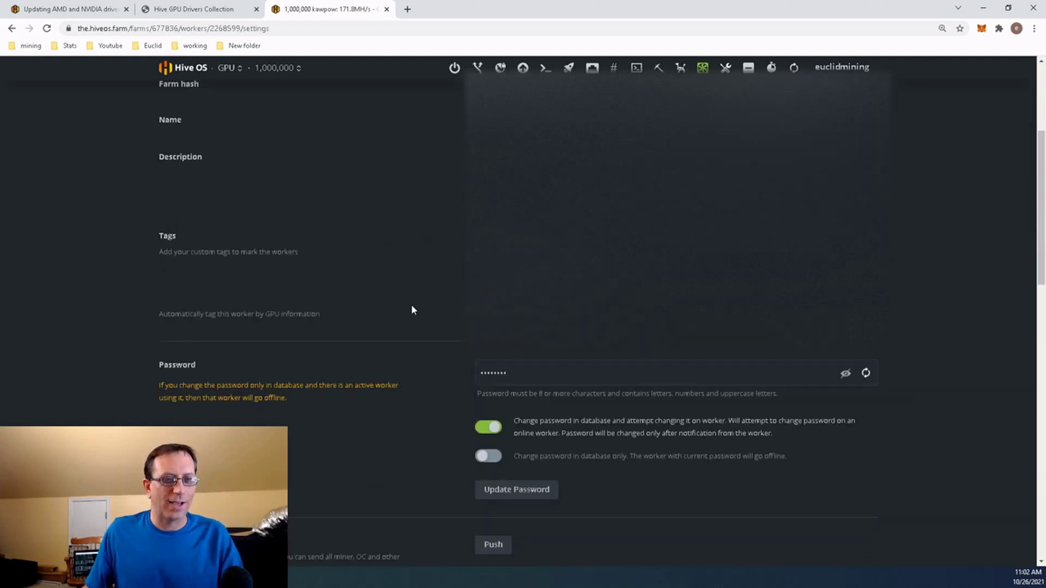
scroll(412, 310, "down", 7)
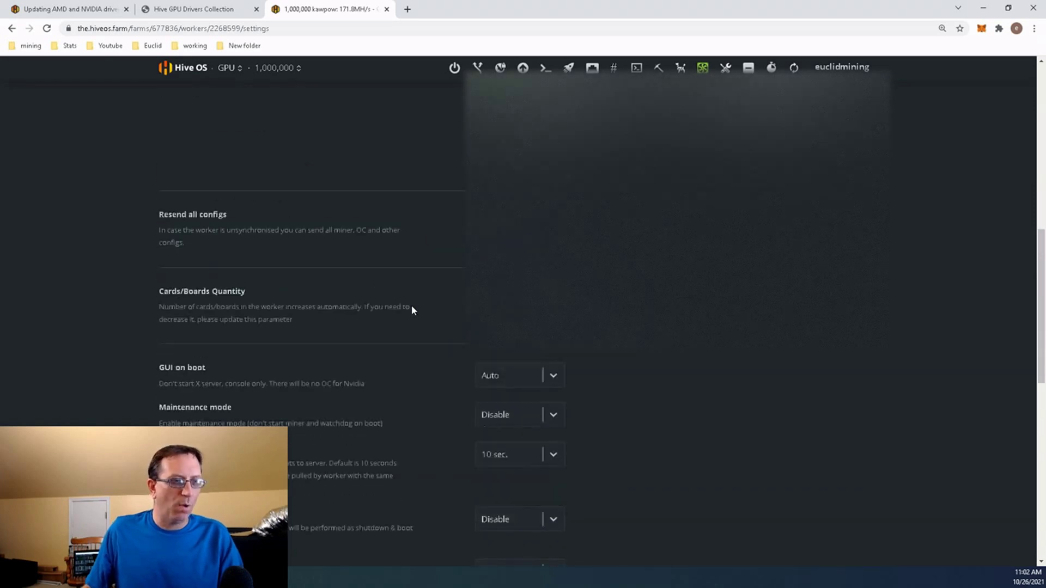
scroll(411, 310, "down", 1)
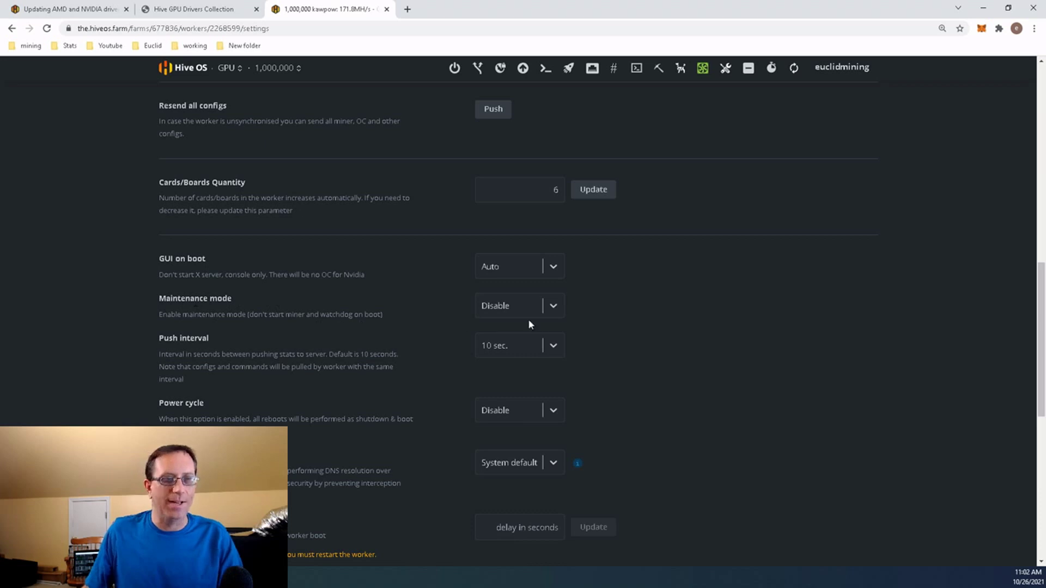
left_click(554, 307)
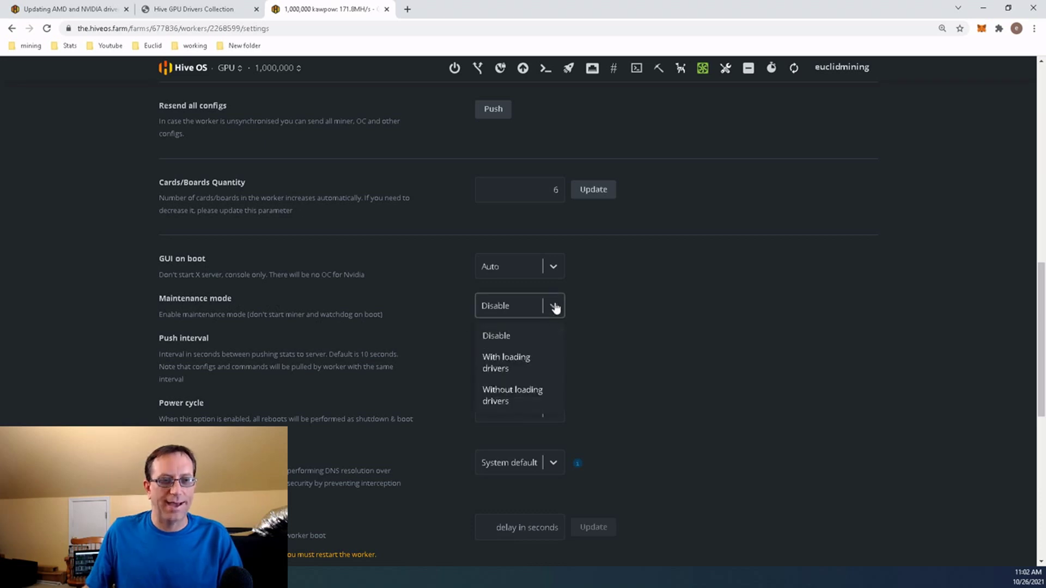
left_click(489, 394)
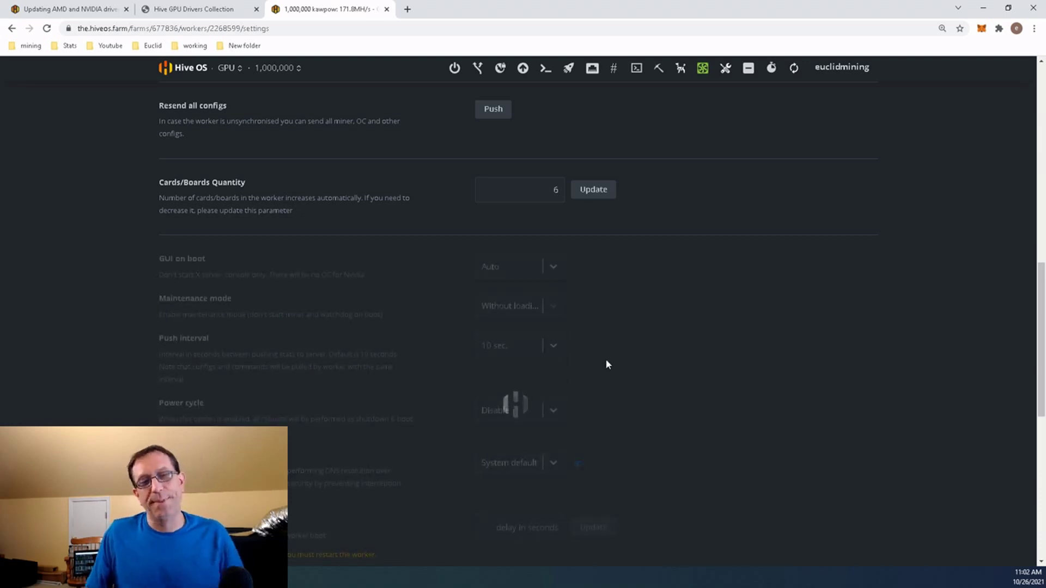
scroll(633, 93, "up", 12)
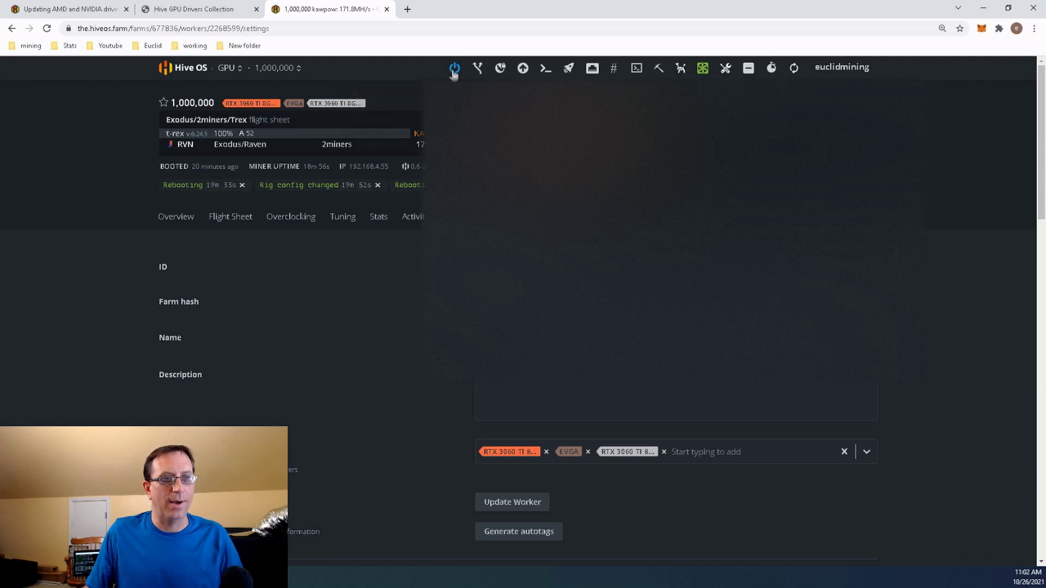
- Reboot the rig from the worker's power options in the top toolbar
left_click(454, 69)
scroll(383, 110, "down", 15)
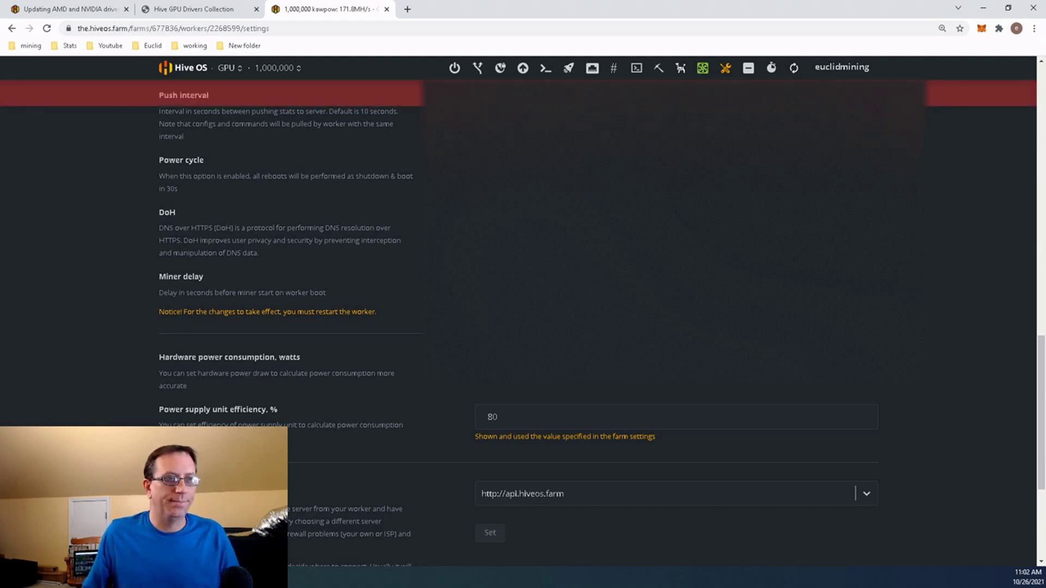
scroll(523, 321, "up", 15)
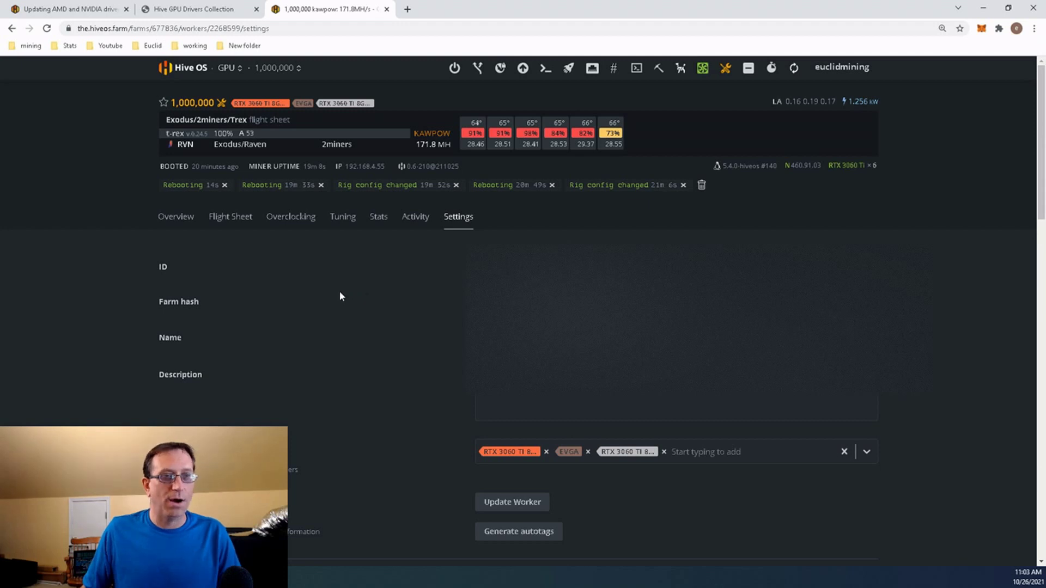
- Start a Hive Shell session from Remote Access and open the started session
left_click(636, 69)
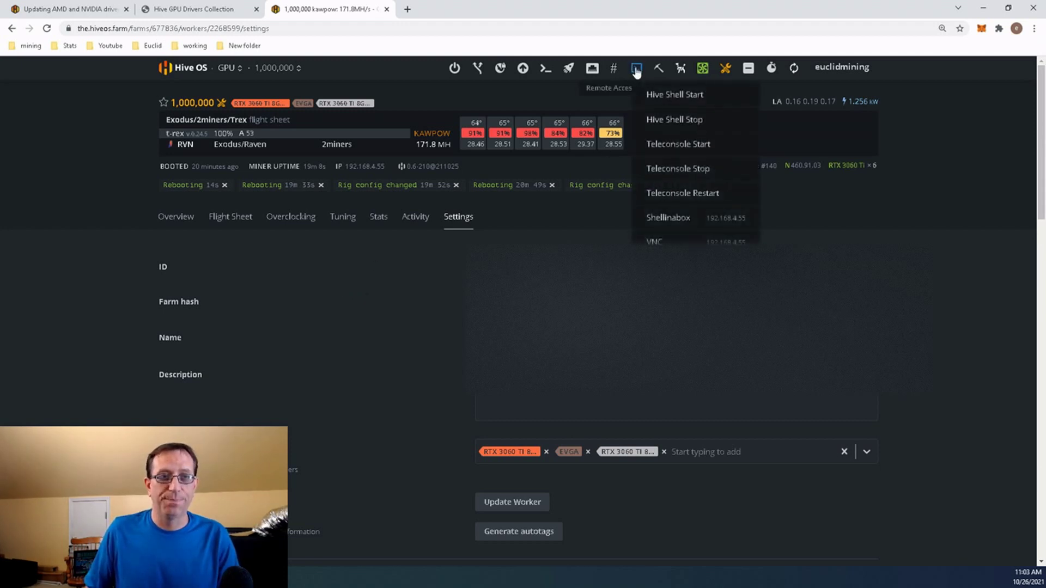
left_click(660, 97)
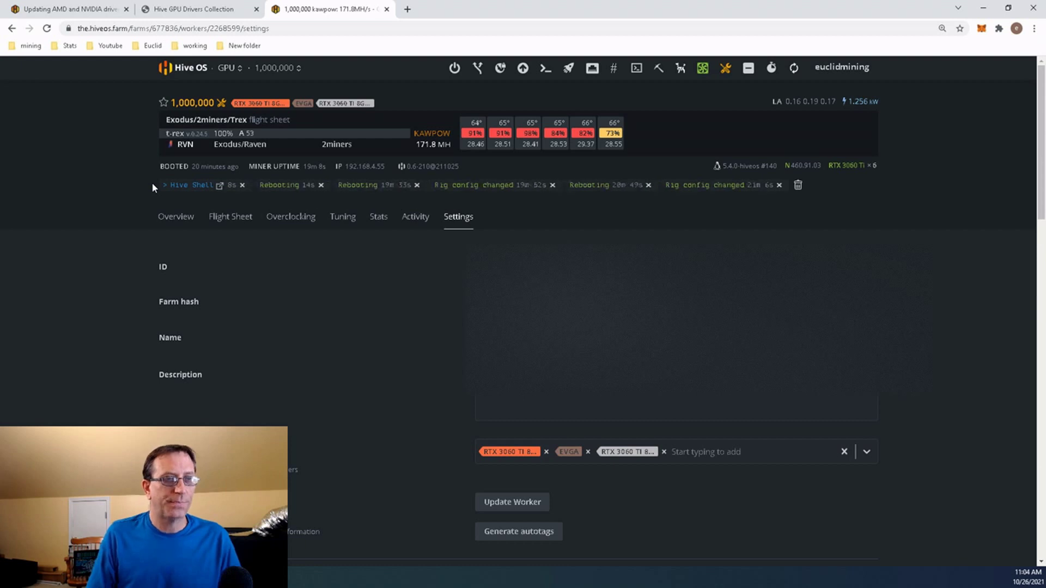
left_click(152, 188)
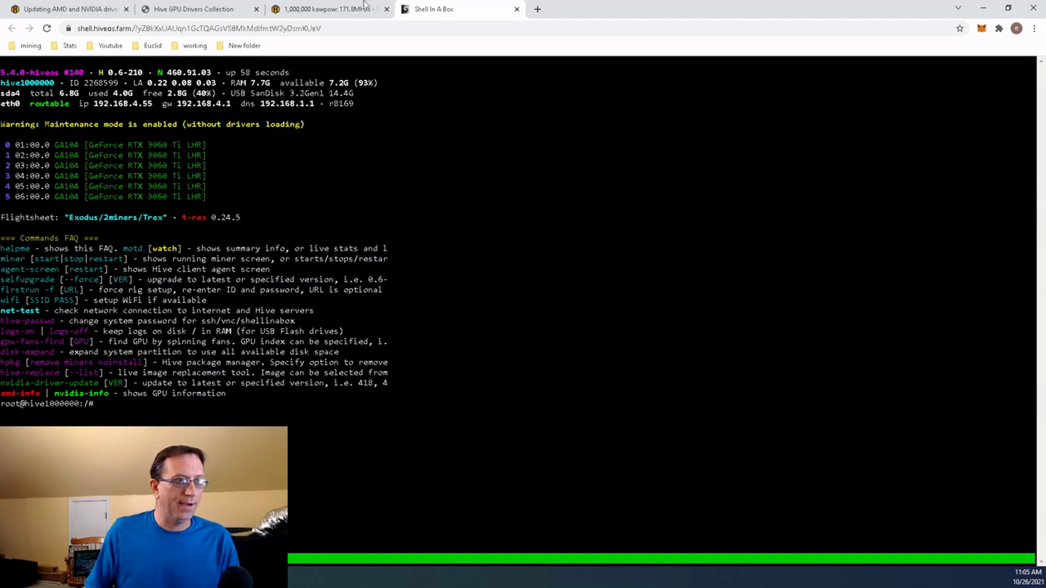
- Switch to the Hive GPU Drivers Collection page listing NVIDIA Linux driver .run files
left_click(196, 6)
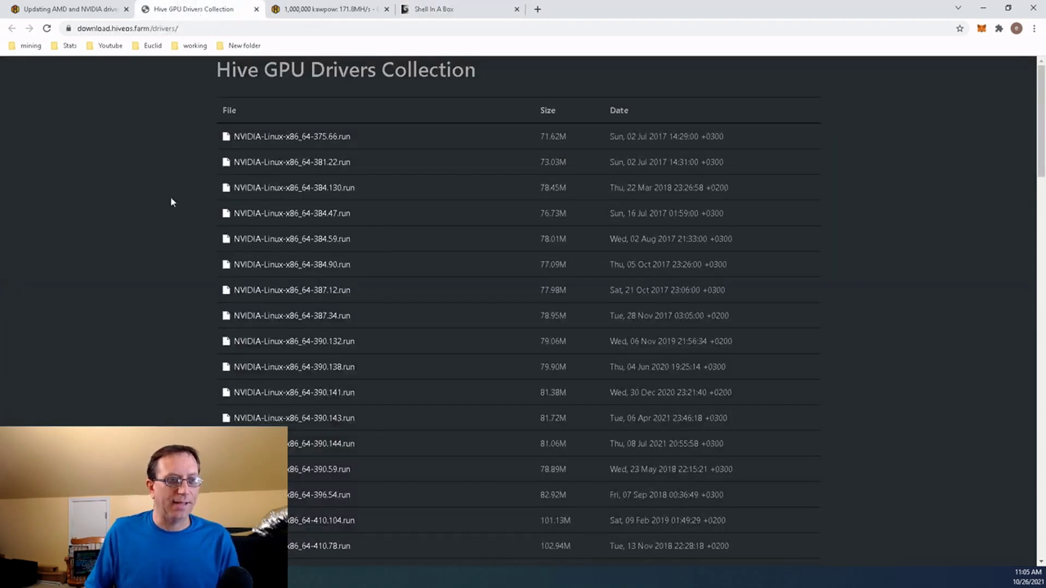
- Copy the nvidia-driver-update command from the driver update guide's NVIDIA section
left_click(89, 6)
scroll(190, 239, "down", 10)
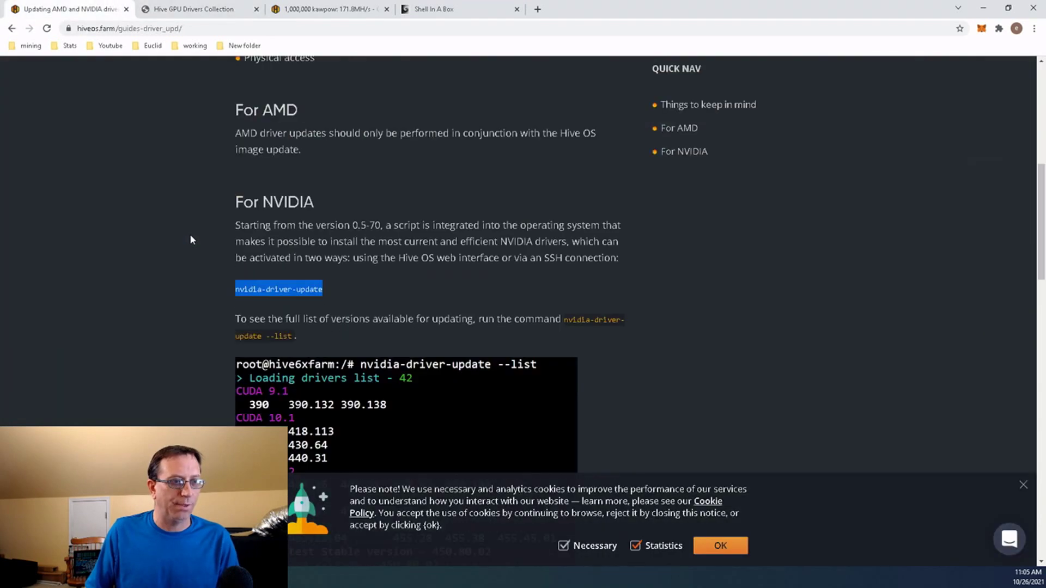
right_click(272, 287)
left_click(291, 296)
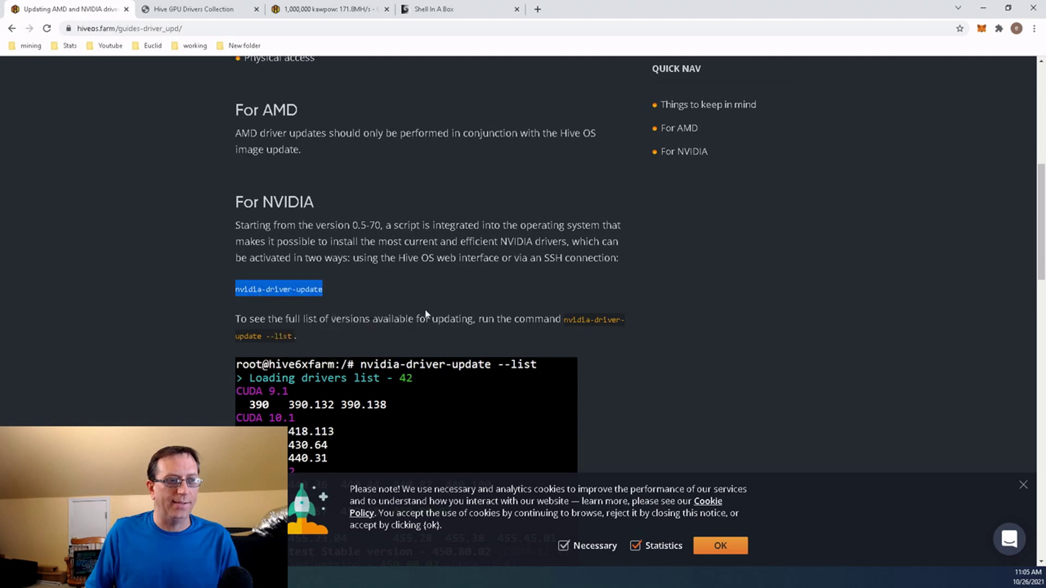
left_click(335, 291)
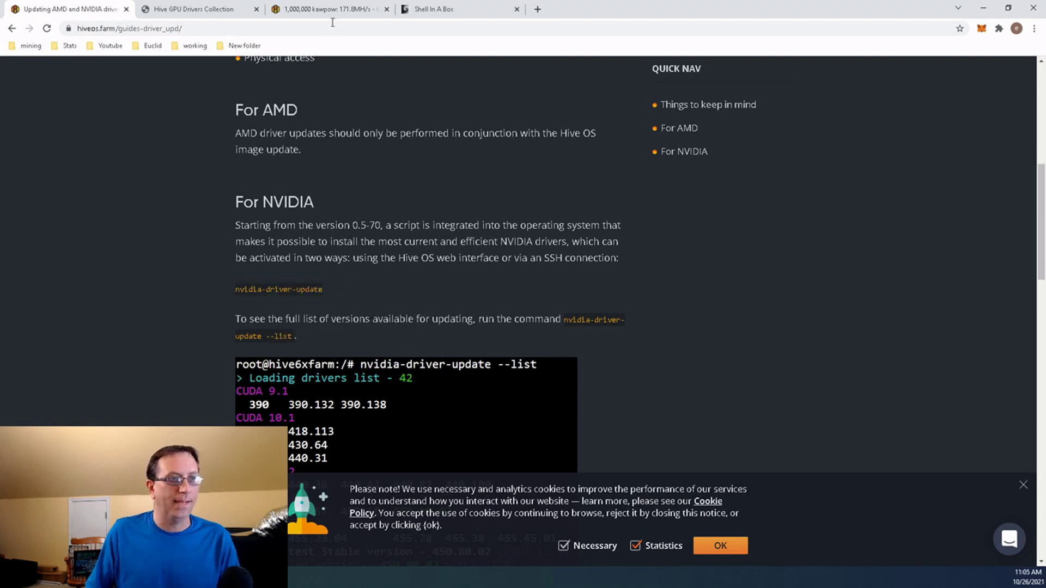
- Detach the driver update guide tab into its own separate window
left_click(456, 6)
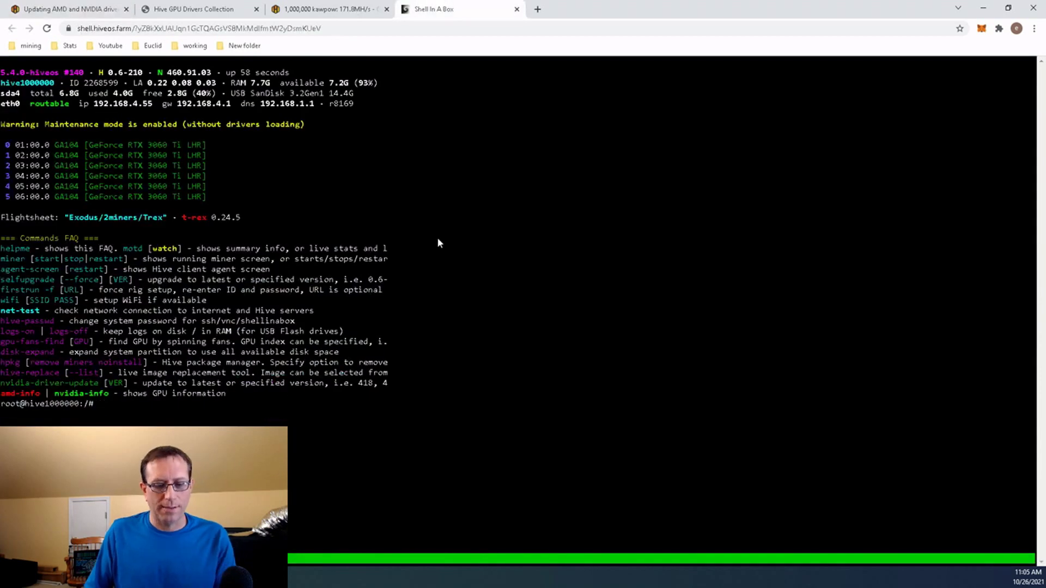
left_click(197, 7)
left_click(98, 4)
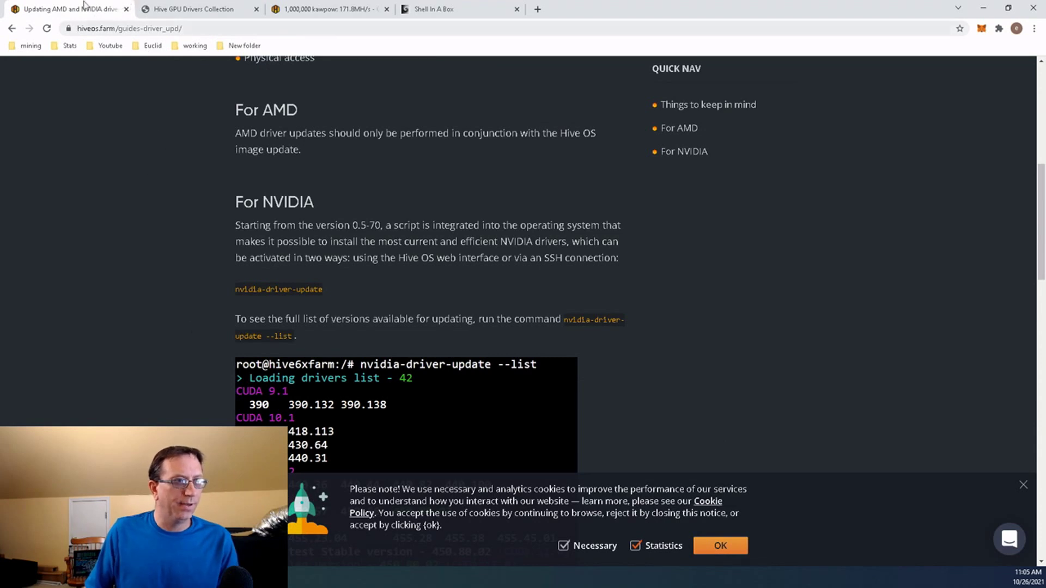
left_click_drag(90, 10, 207, 29)
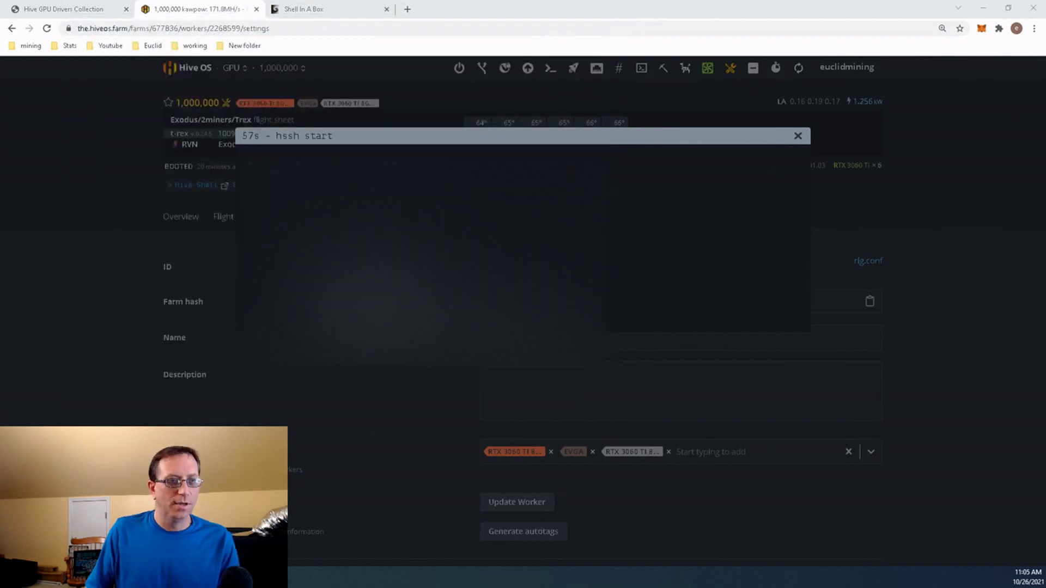
left_click(337, 10)
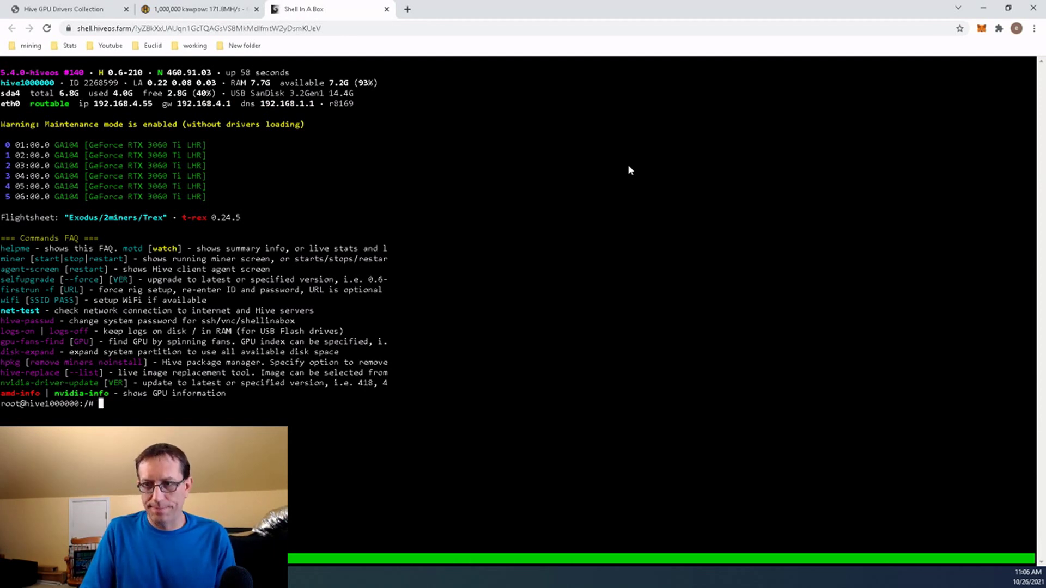
- Enter the nvidia-driver-update command at the Shell In A Box root prompt
type("nvi")
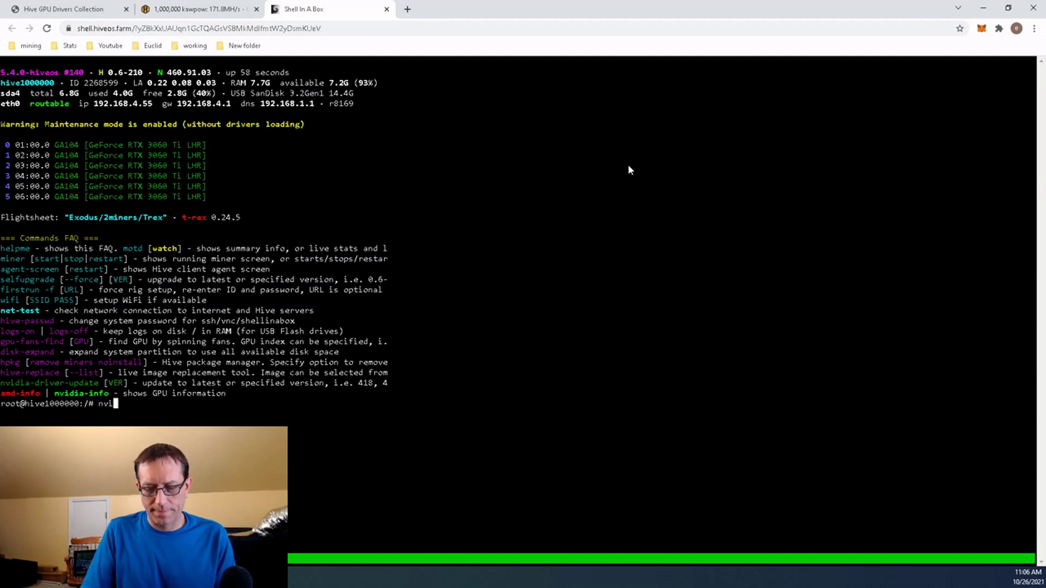
type("dia")
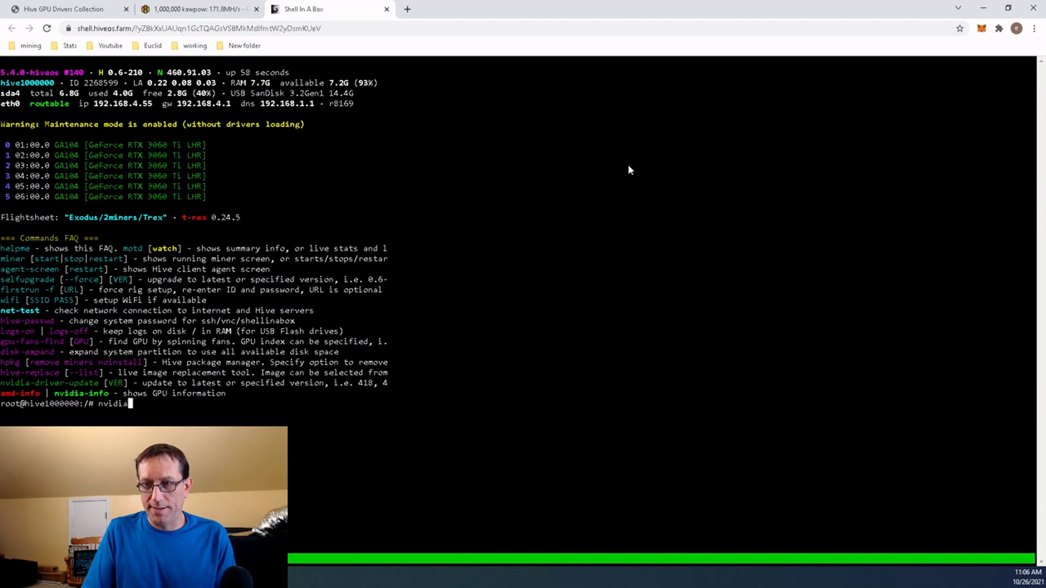
type("-driv")
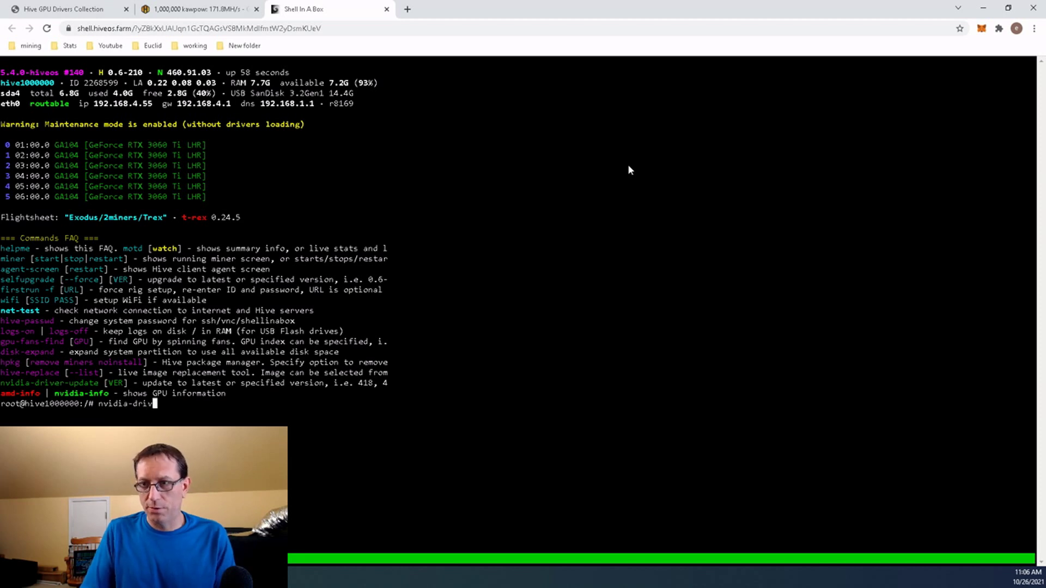
type("er-update")
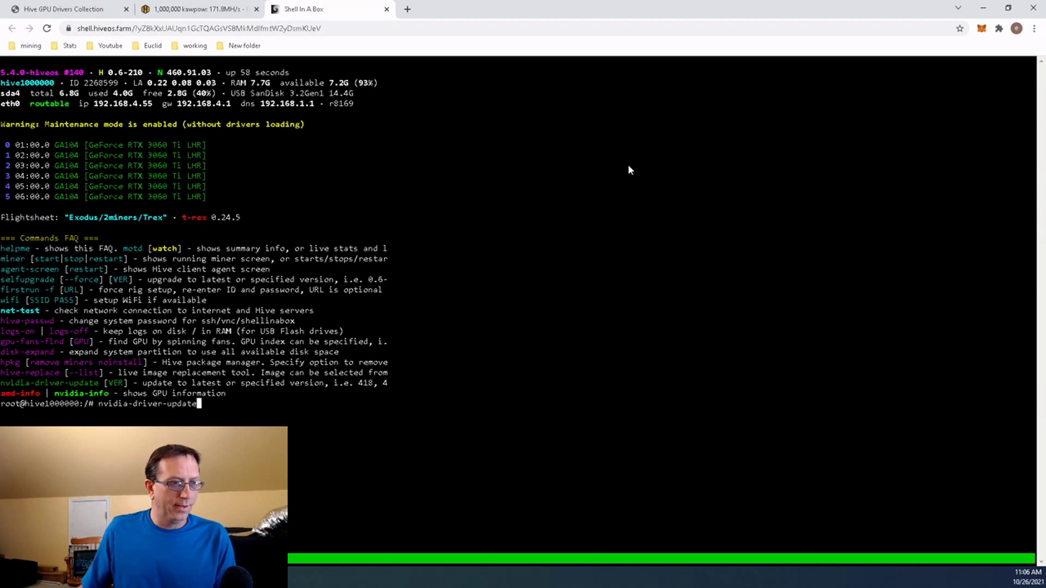
- Run nvidia-driver-update to download and install NVIDIA driver 470.74, then view the drivers collection
key("Return")
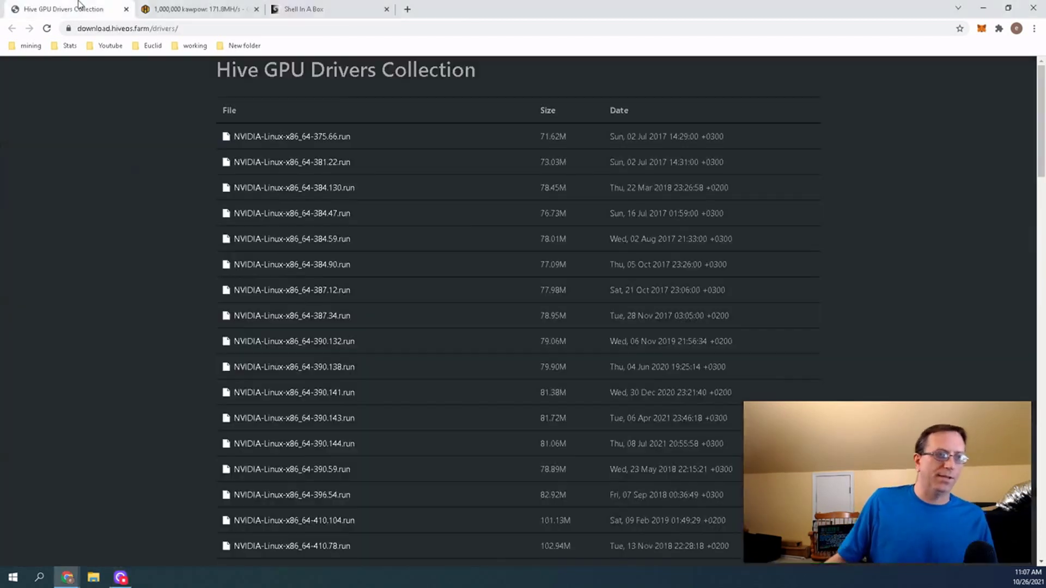
left_click(82, 6)
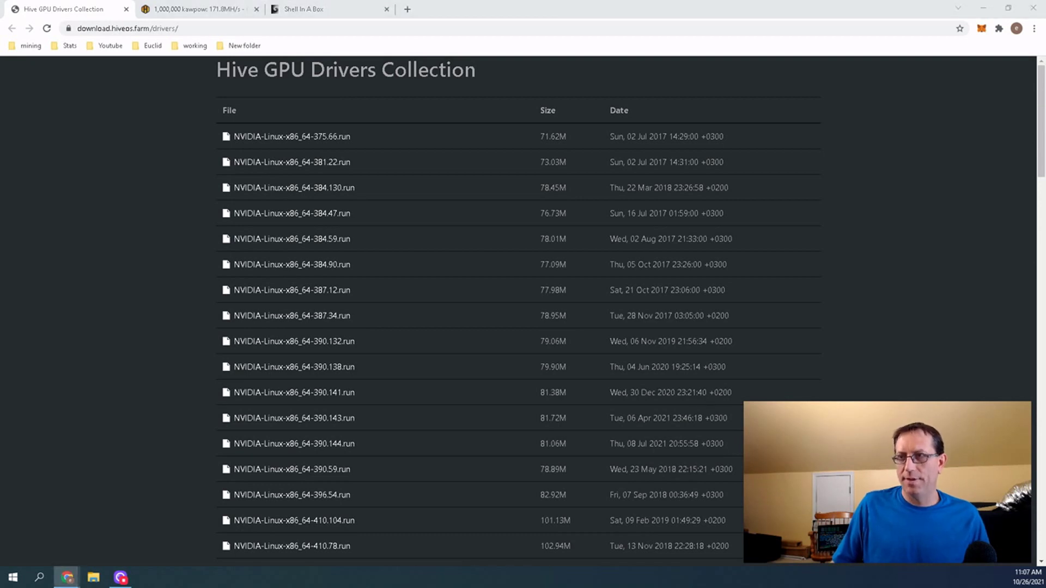
- Maximize the driver-update guide, scroll to its For NVIDIA section, then restore the window size
left_click_drag(1043, 33, 648, 1)
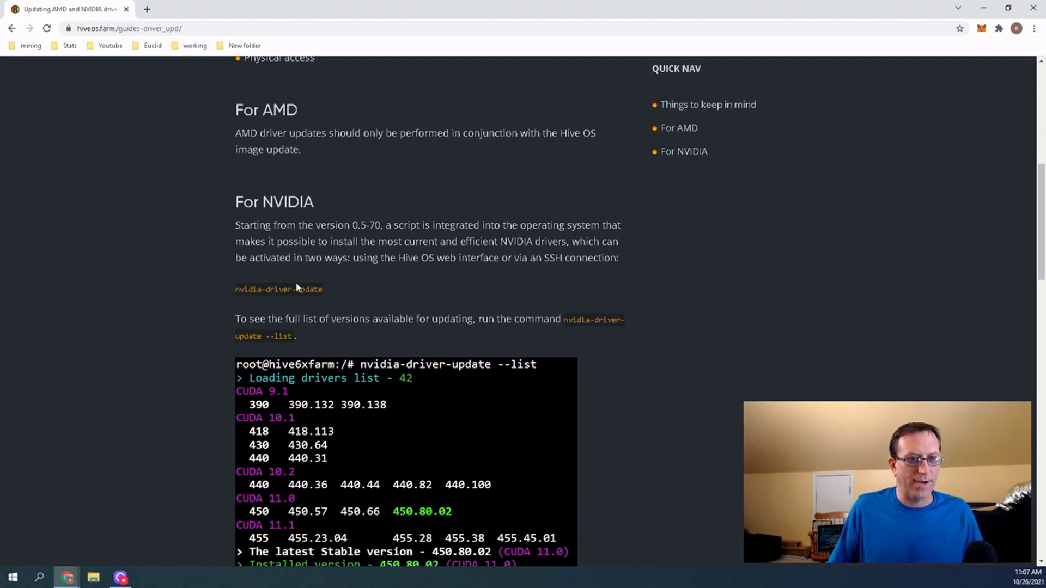
scroll(312, 317, "down", 2)
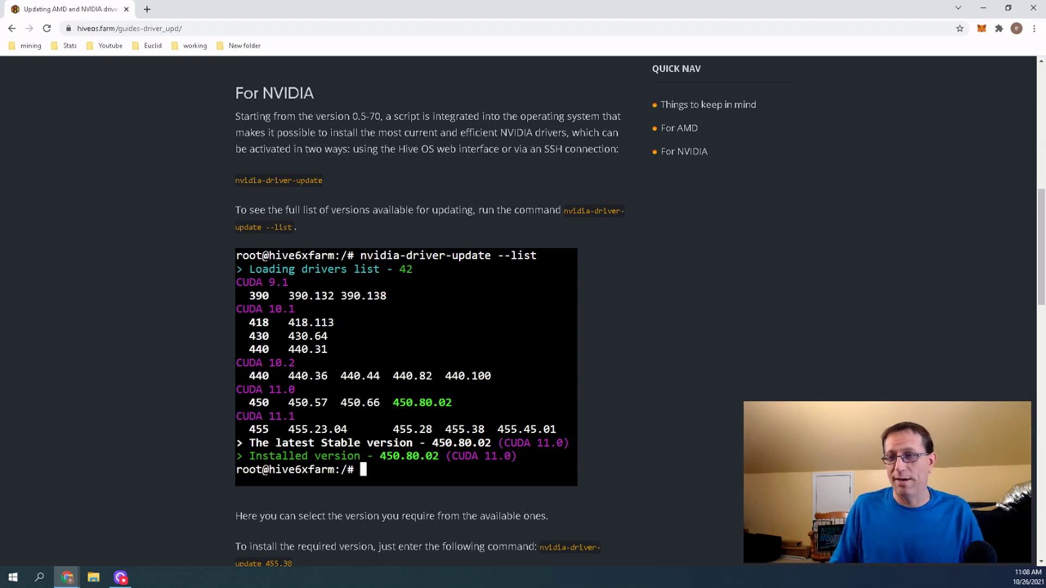
double_click(430, 5)
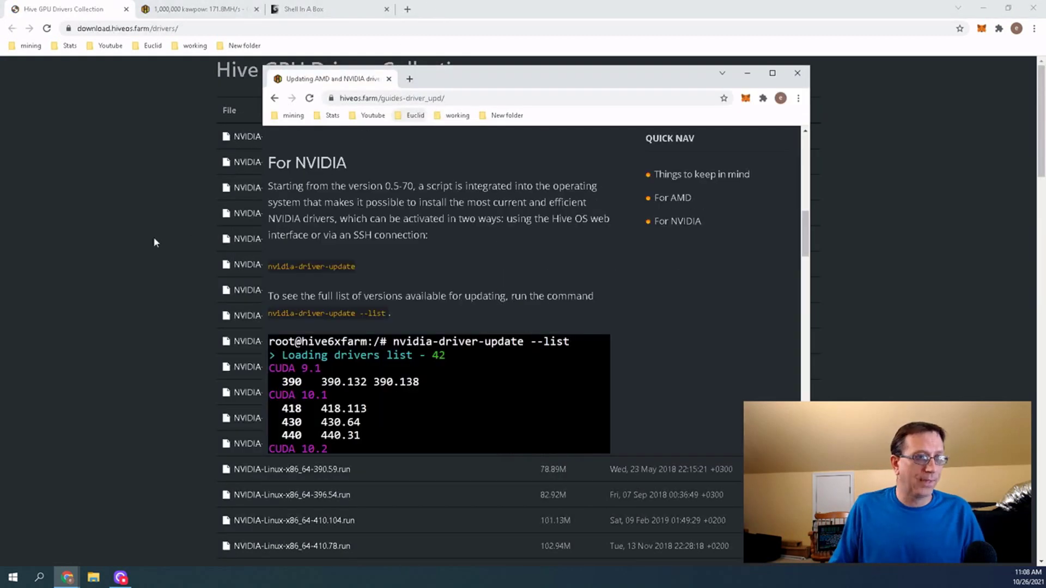
- Follow the 470.74 installation in the shell until 'Driver installation successful' appears
left_click(303, 9)
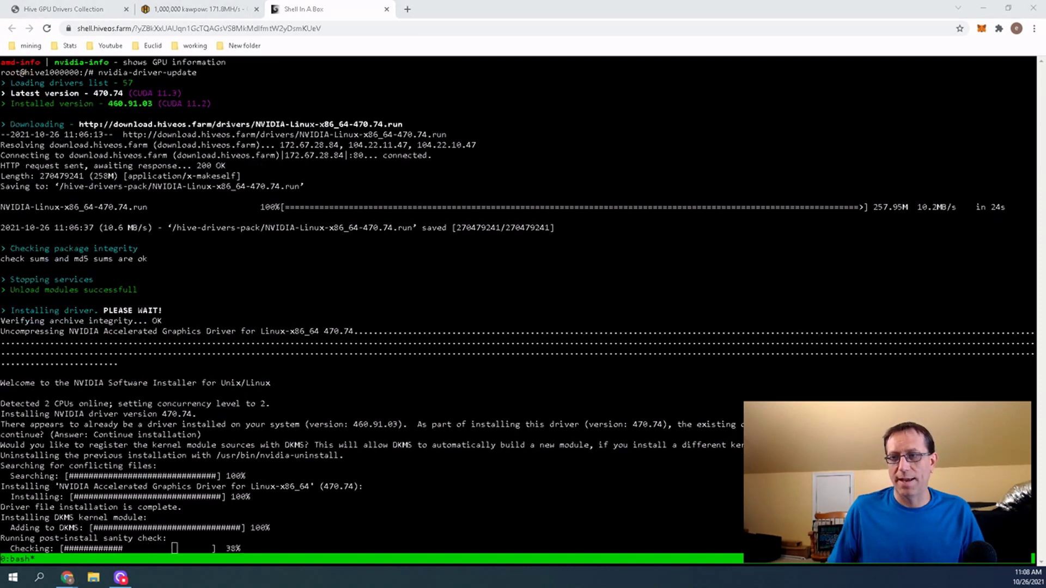
key("alt+Tab")
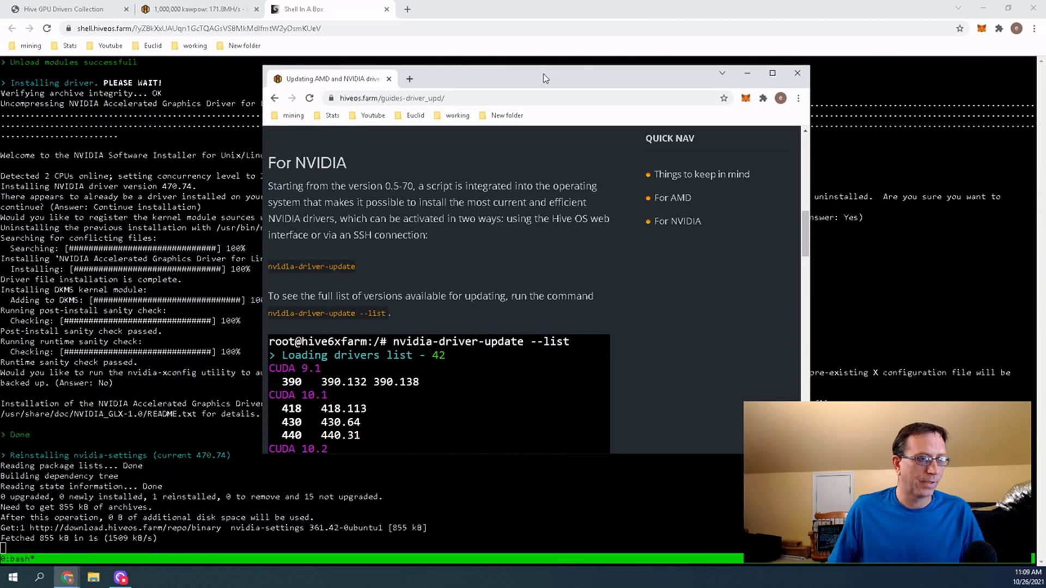
left_click_drag(543, 74, 1045, 78)
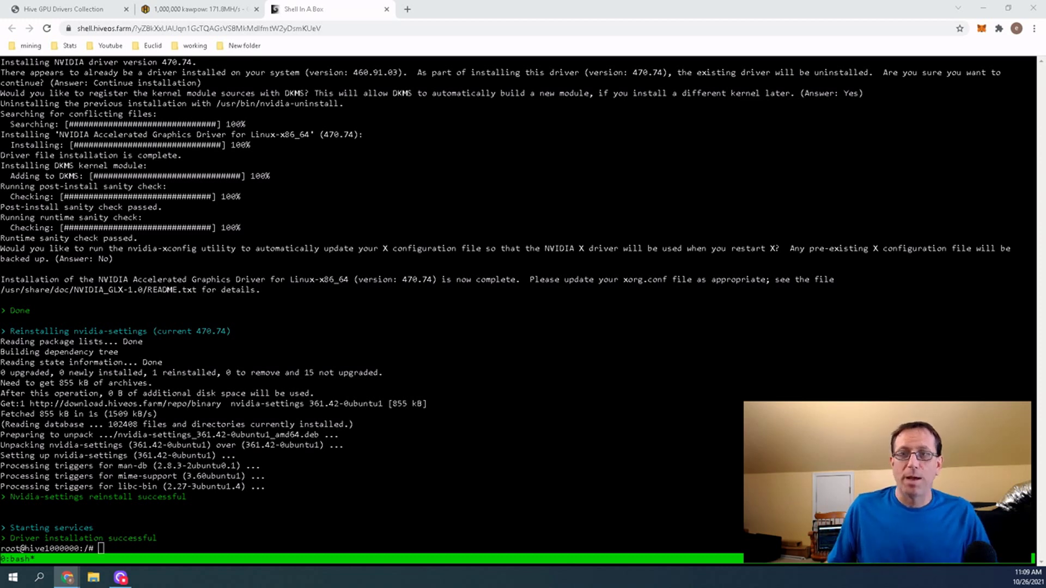
key("alt+Tab")
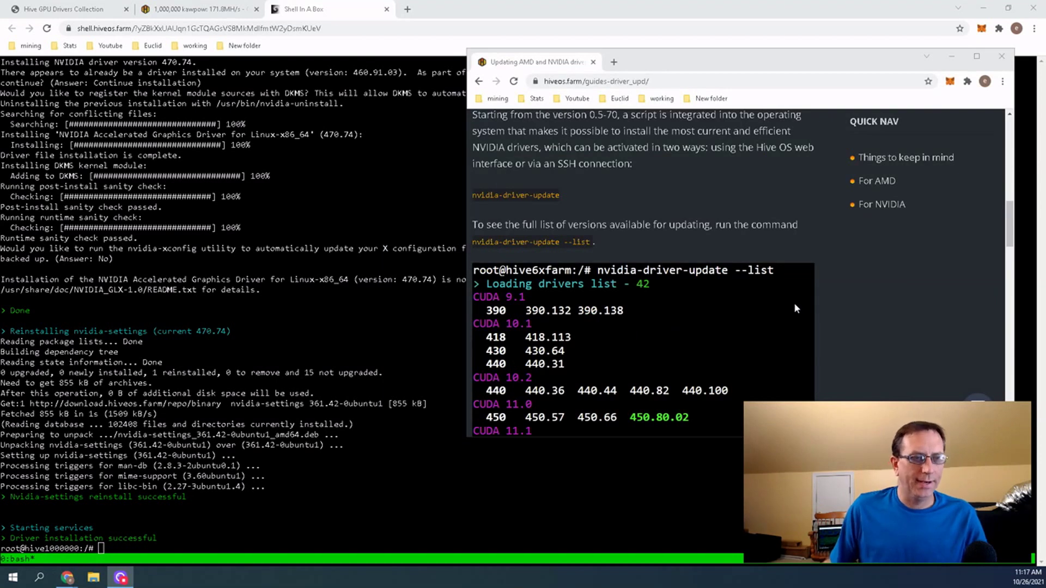
- Review the guide's driver version options, then close the guide window and the Shell In A Box tab
scroll(793, 303, "up", 3)
scroll(793, 303, "down", 2)
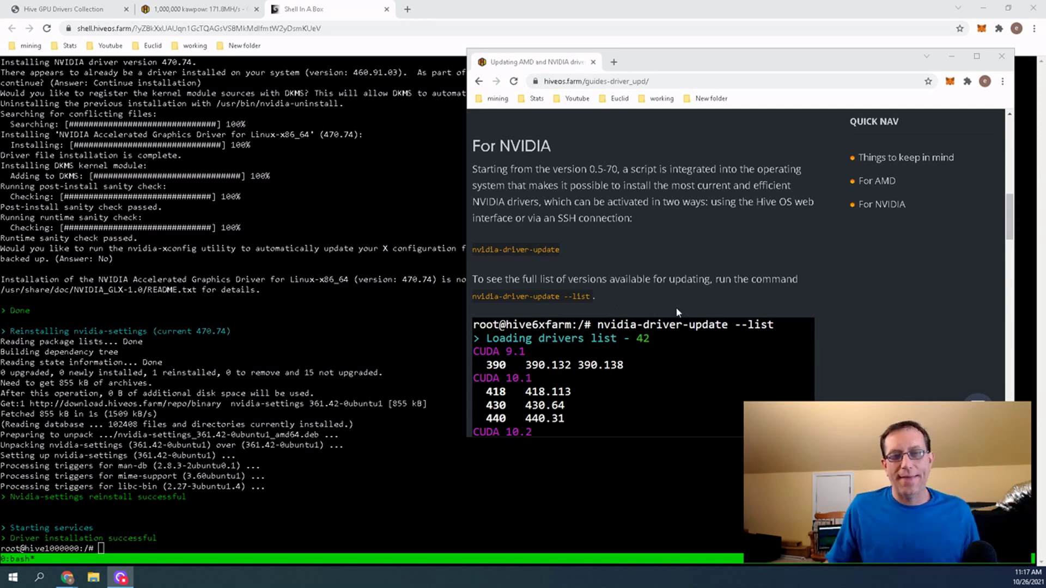
scroll(675, 305, "down", 3)
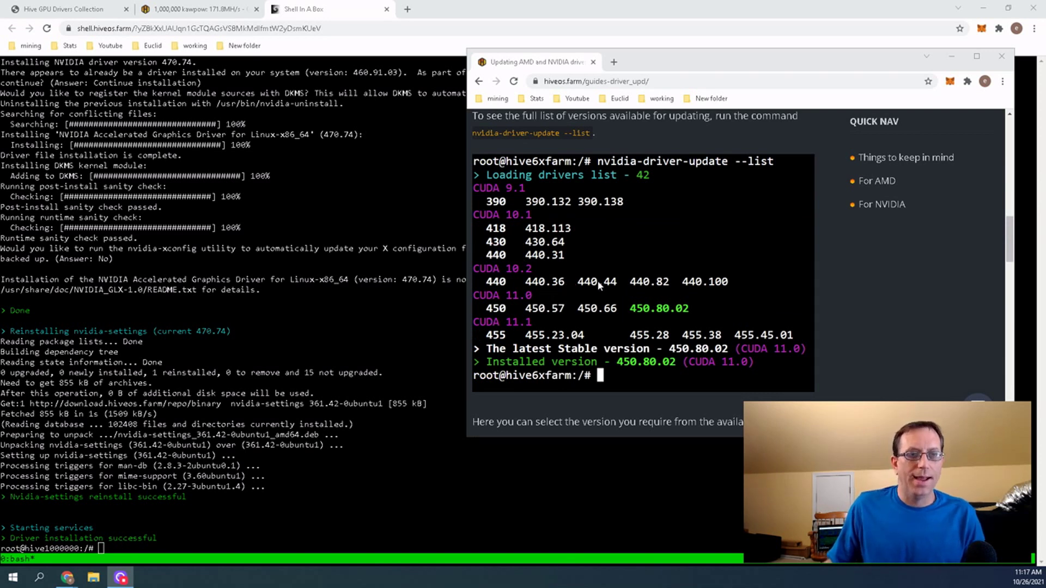
scroll(599, 278, "down", 2)
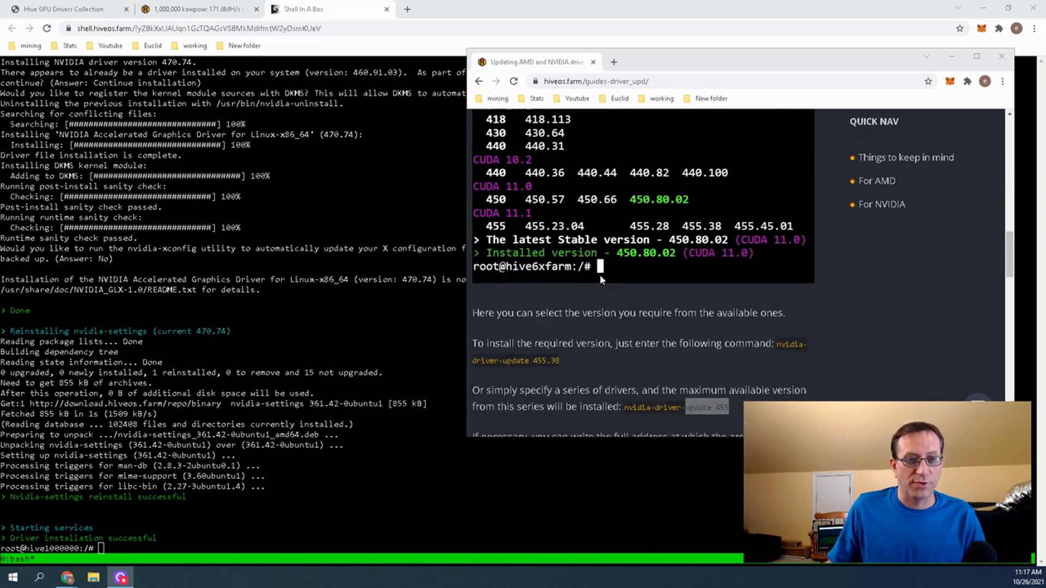
scroll(600, 274, "down", 1)
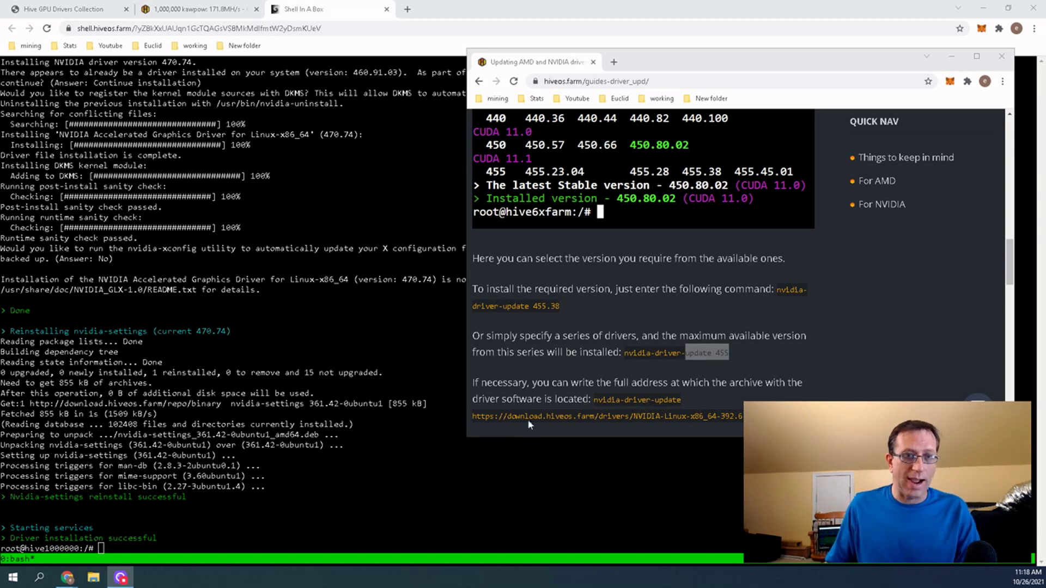
left_click(999, 61)
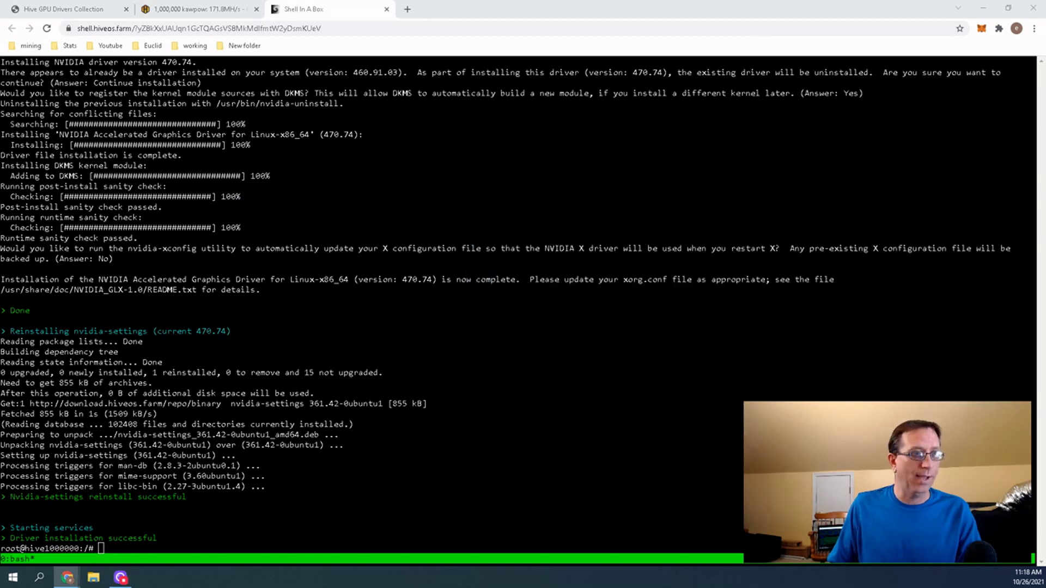
left_click(387, 10)
- Leave the shell page, close the hssh overlay, and set the worker's Maintenance mode to Disable
left_click(576, 89)
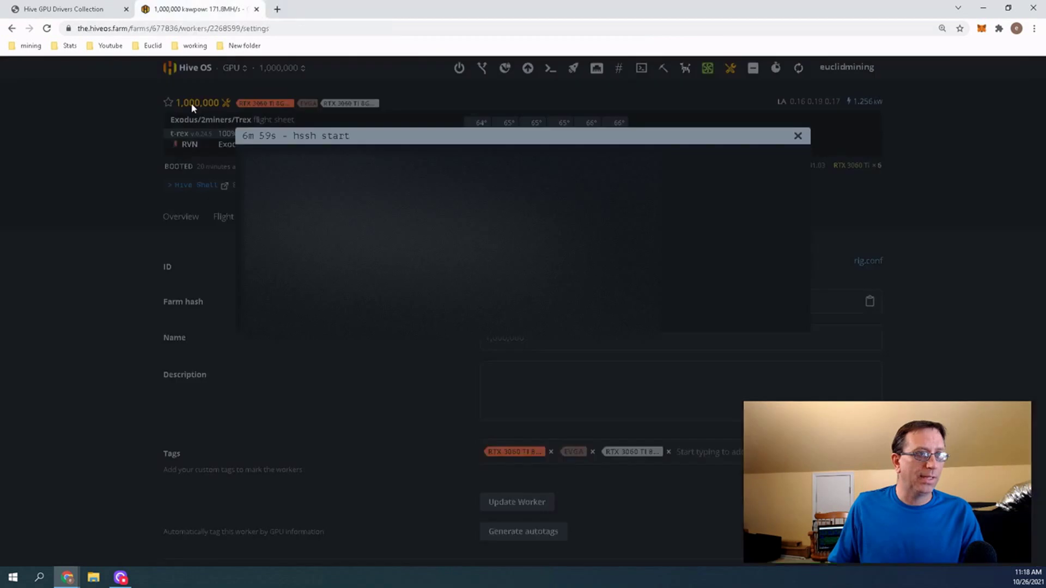
left_click(797, 136)
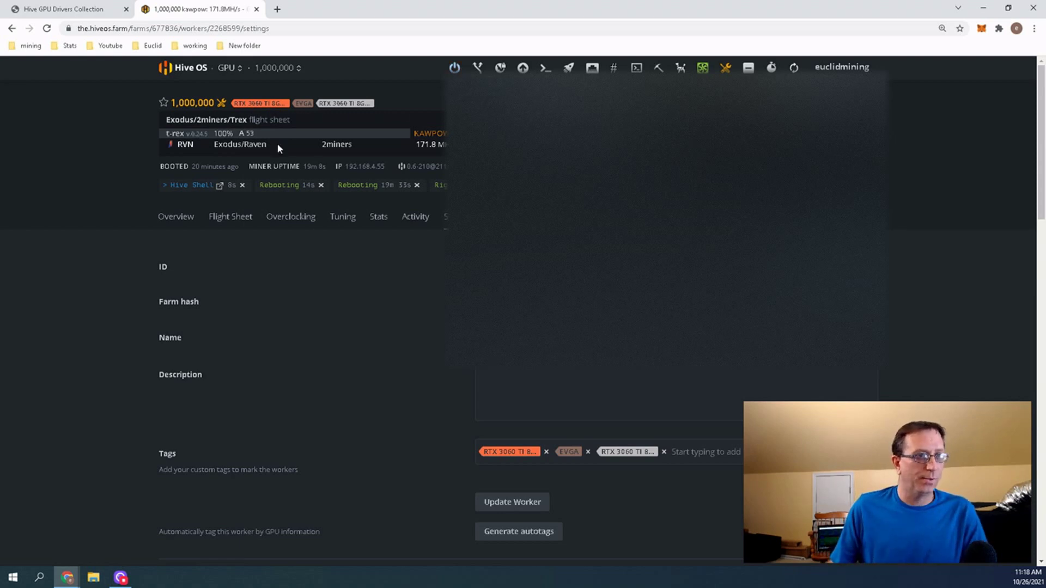
scroll(422, 294, "down", 7)
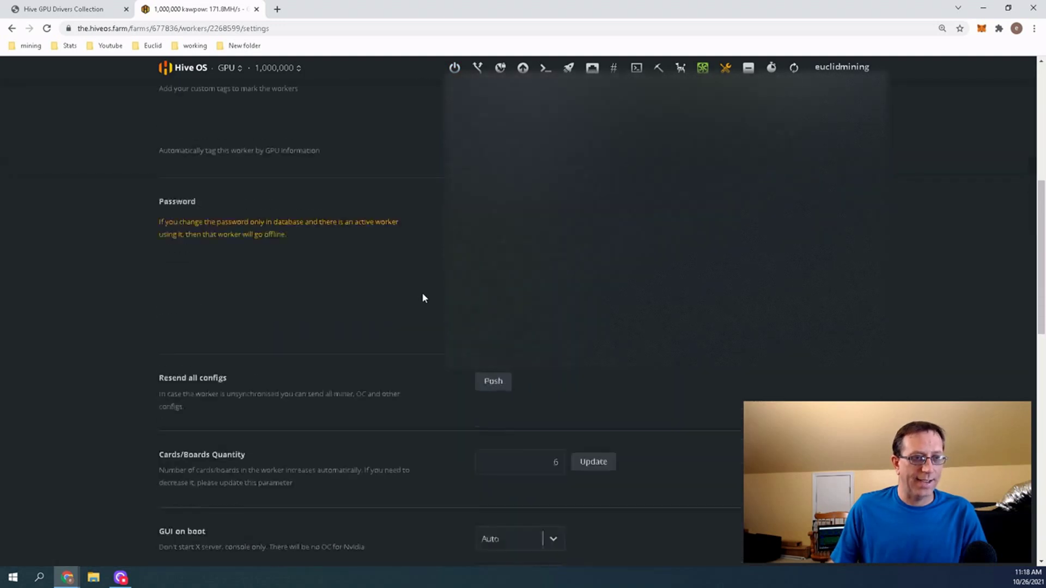
scroll(421, 292, "down", 4)
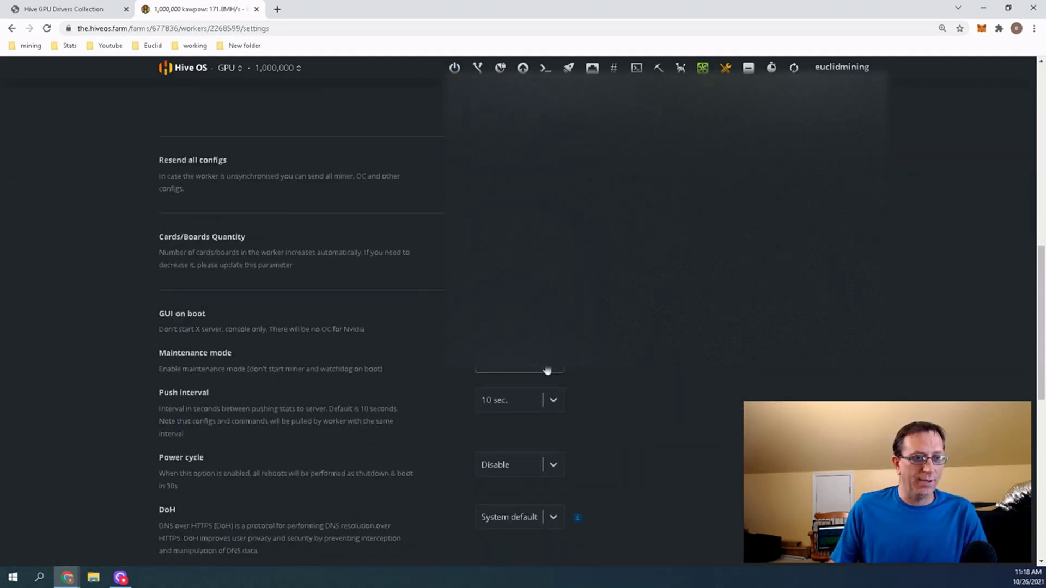
left_click(546, 363)
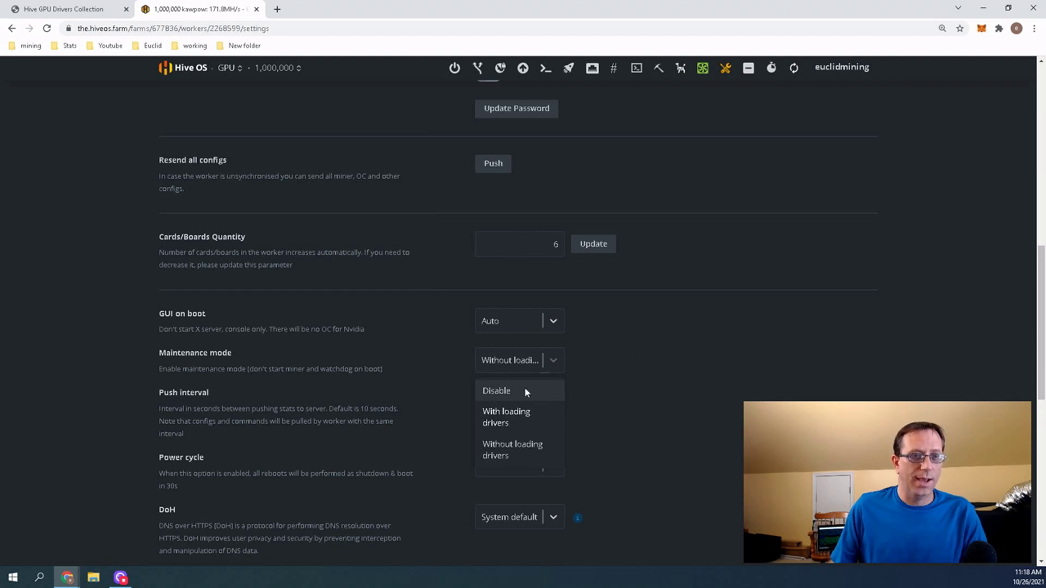
left_click(527, 390)
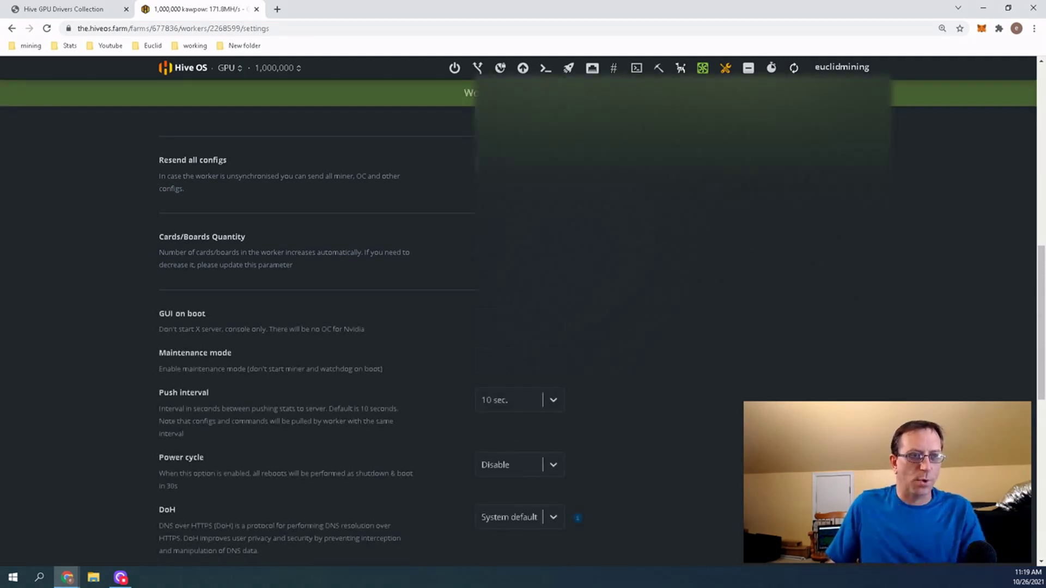
scroll(523, 327, "up", 10)
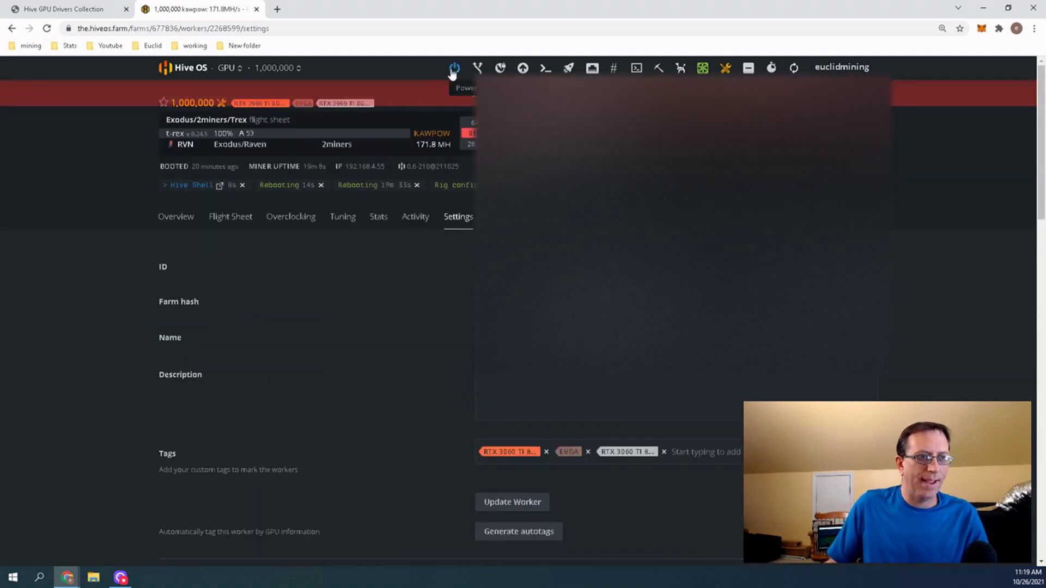
- Reboot the rig from the top toolbar's power options
left_click(451, 70)
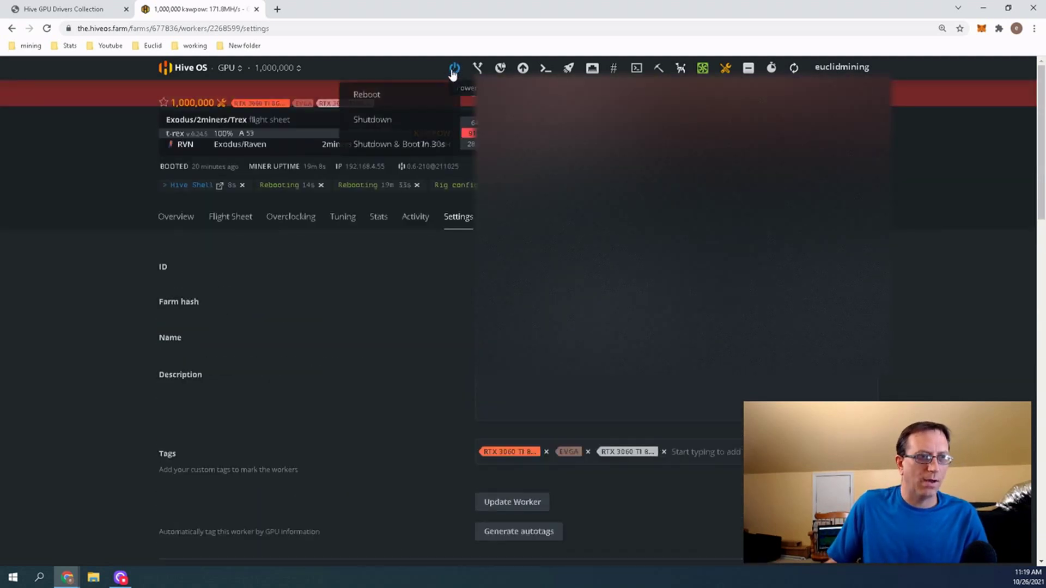
left_click(388, 96)
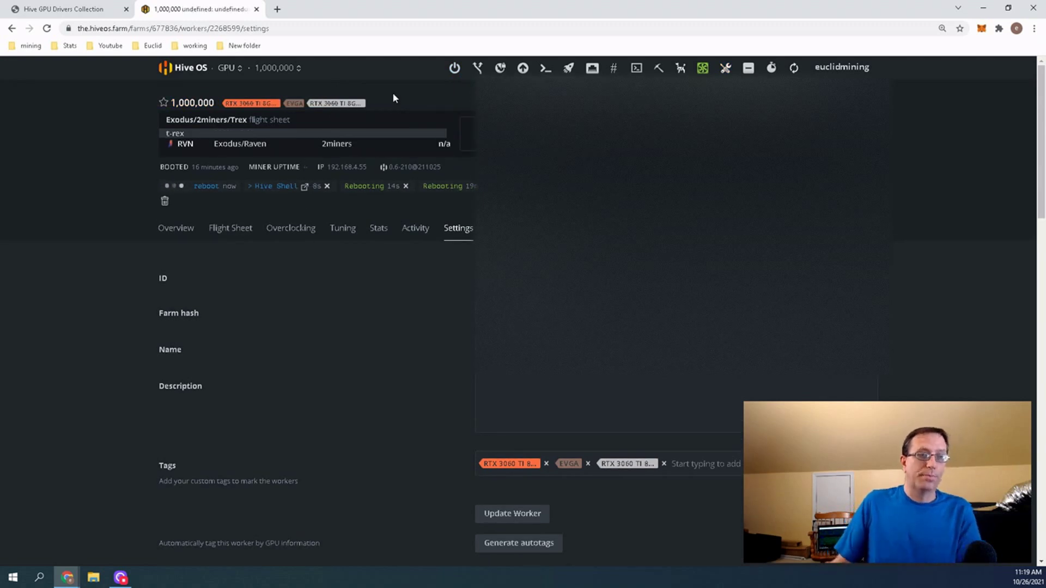